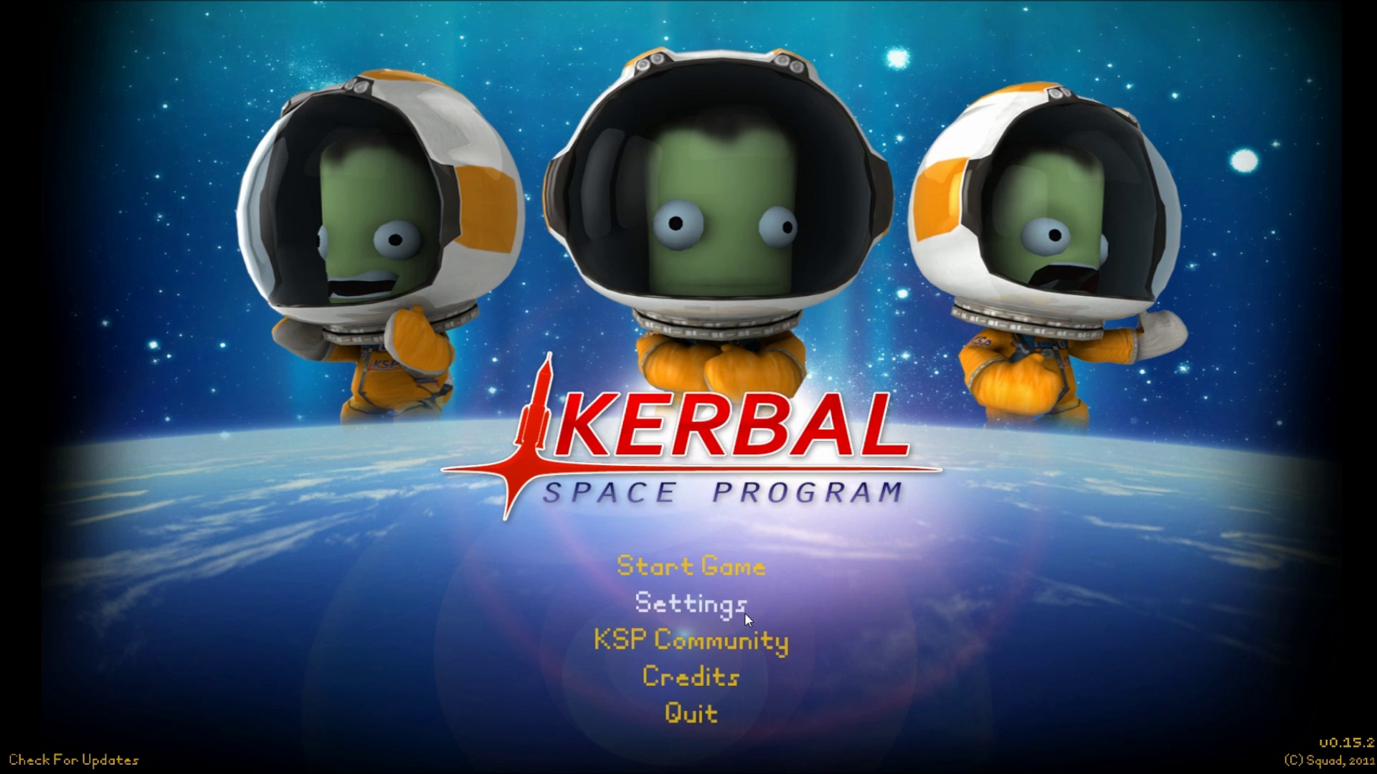
Open Settings from the main menu to view the Gameplay and System options
{"action": "left_click", "coordinate": [744, 608]}
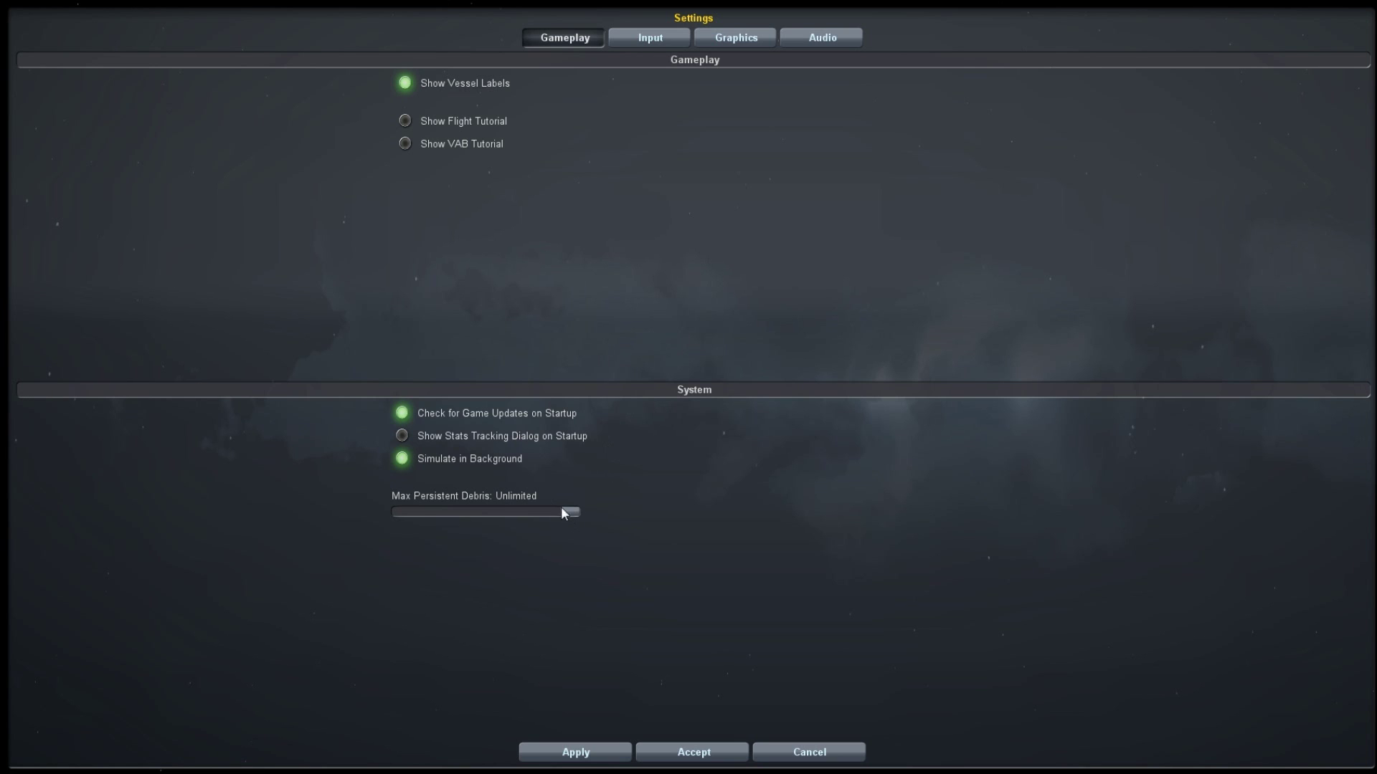
Try Max Persistent Debris at 2000 and 25, restore Unlimited, then view the Input key bindings
{"action": "left_click_drag", "start_coordinate": [573, 514], "coordinate": [555, 518]}
{"action": "left_click_drag", "start_coordinate": [565, 513], "coordinate": [442, 514]}
{"action": "left_click_drag", "start_coordinate": [474, 514], "coordinate": [625, 490]}
{"action": "left_click", "coordinate": [670, 37]}
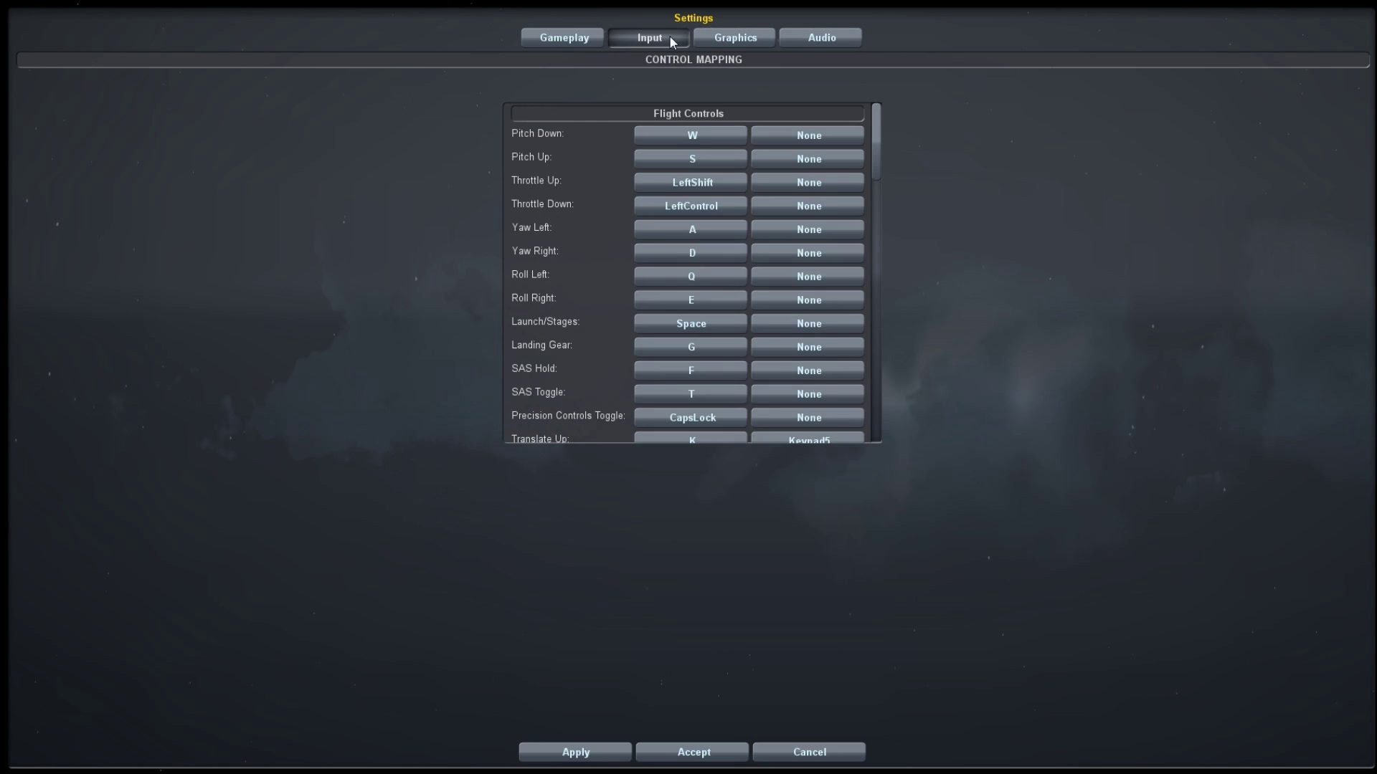
{"action": "left_click", "coordinate": [874, 187]}
{"action": "left_click_drag", "start_coordinate": [873, 187], "coordinate": [876, 236]}
{"action": "scroll", "coordinate": [876, 235], "scroll_direction": "up", "scroll_amount": 5}
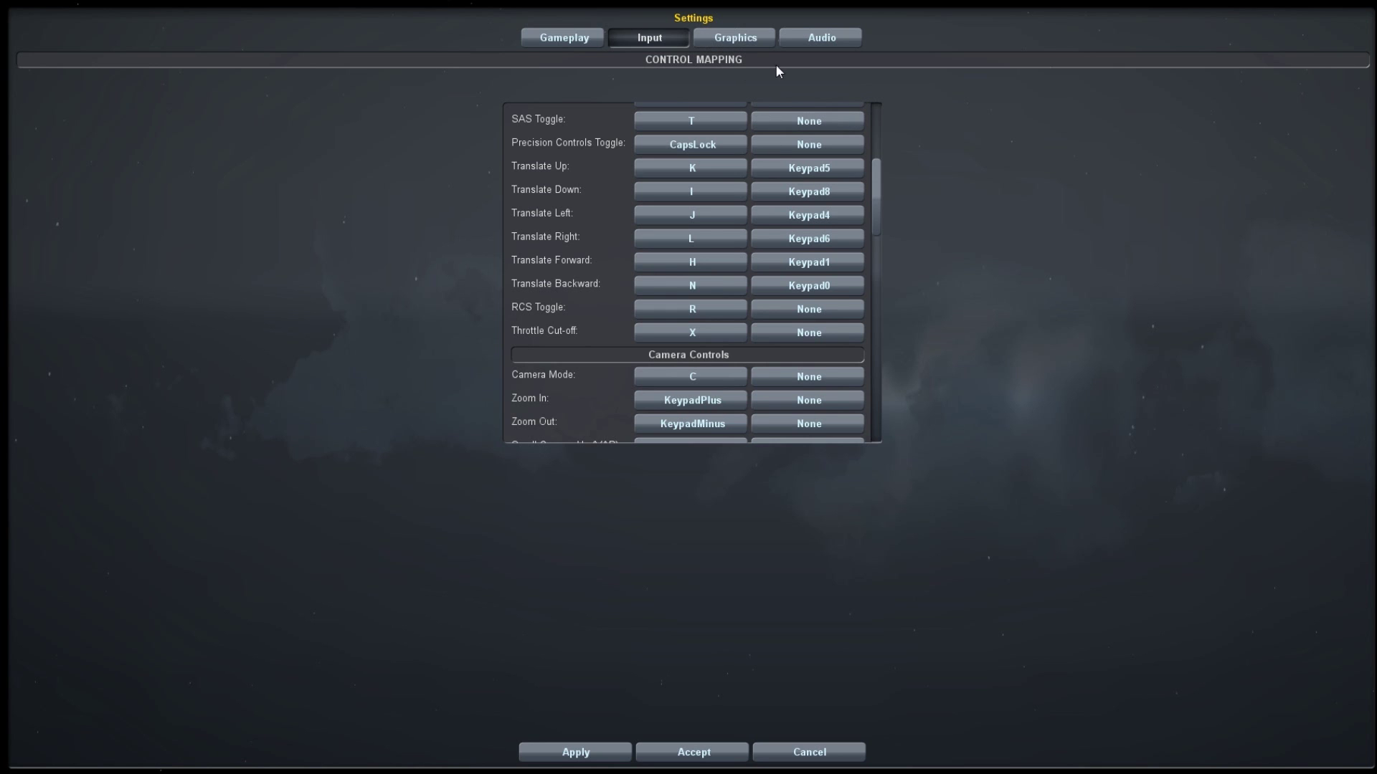
{"action": "left_click_drag", "start_coordinate": [872, 217], "coordinate": [875, 375]}
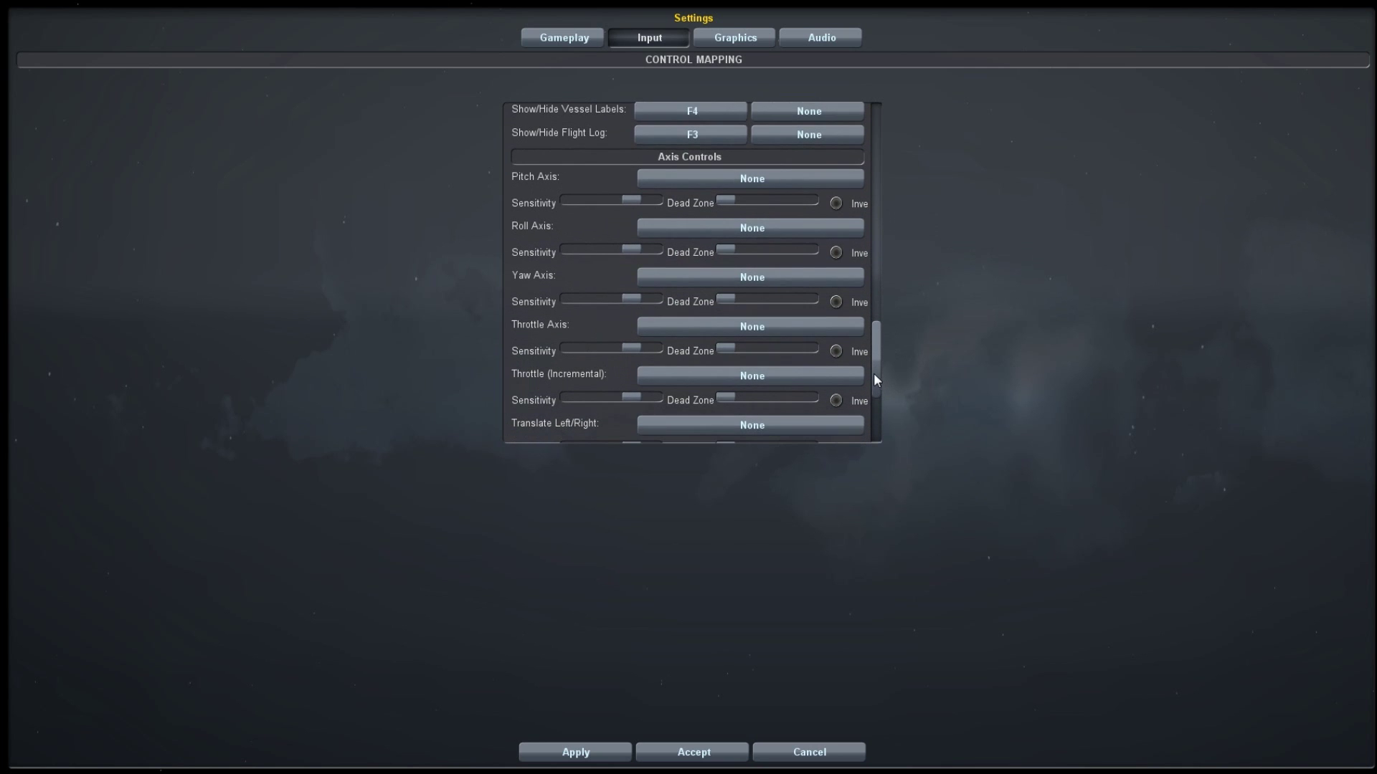
{"action": "scroll", "coordinate": [880, 369], "scroll_direction": "down", "scroll_amount": 3}
{"action": "left_click_drag", "start_coordinate": [879, 364], "coordinate": [877, 395]}
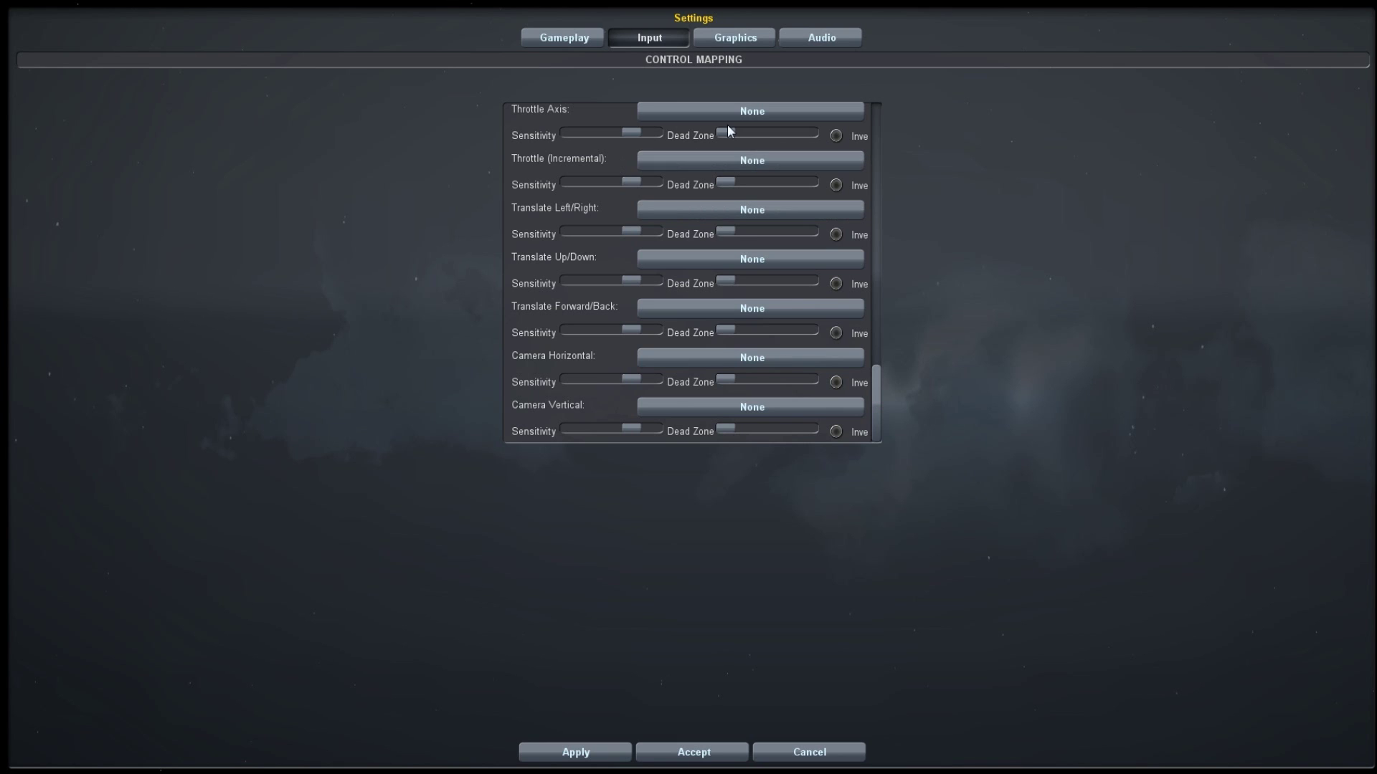
{"action": "left_click", "coordinate": [707, 38]}
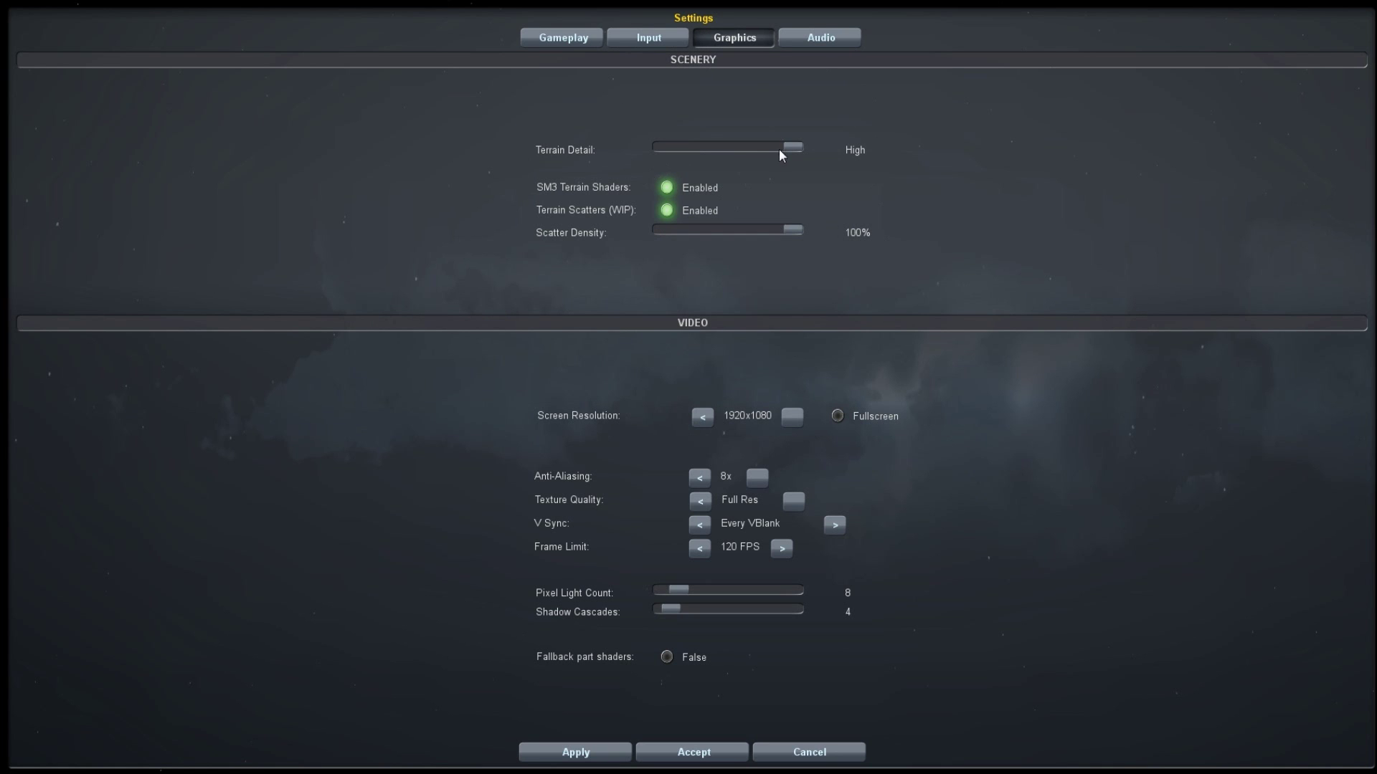
{"action": "left_click_drag", "start_coordinate": [784, 145], "coordinate": [746, 144]}
{"action": "left_click", "coordinate": [786, 145]}
{"action": "left_click", "coordinate": [670, 147]}
{"action": "left_click", "coordinate": [727, 147]}
{"action": "left_click_drag", "start_coordinate": [739, 145], "coordinate": [812, 148]}
{"action": "left_click", "coordinate": [705, 195]}
{"action": "left_click", "coordinate": [697, 210]}
{"action": "left_click", "coordinate": [717, 213]}
{"action": "left_click", "coordinate": [717, 213]}
{"action": "left_click", "coordinate": [717, 212]}
{"action": "left_click", "coordinate": [707, 420]}
{"action": "left_click", "coordinate": [707, 420]}
{"action": "left_click", "coordinate": [707, 420]}
{"action": "left_click", "coordinate": [707, 421]}
{"action": "left_click", "coordinate": [707, 420]}
{"action": "left_click", "coordinate": [800, 420]}
{"action": "left_click", "coordinate": [800, 420]}
{"action": "left_click", "coordinate": [792, 417]}
{"action": "left_click", "coordinate": [792, 417]}
{"action": "left_click", "coordinate": [792, 418]}
{"action": "left_click", "coordinate": [792, 417]}
{"action": "left_click", "coordinate": [701, 506]}
{"action": "left_click", "coordinate": [701, 505]}
{"action": "left_click", "coordinate": [700, 505]}
{"action": "left_click", "coordinate": [796, 501]}
{"action": "left_click", "coordinate": [796, 502]}
{"action": "left_click", "coordinate": [796, 501]}
{"action": "left_click", "coordinate": [673, 657]}
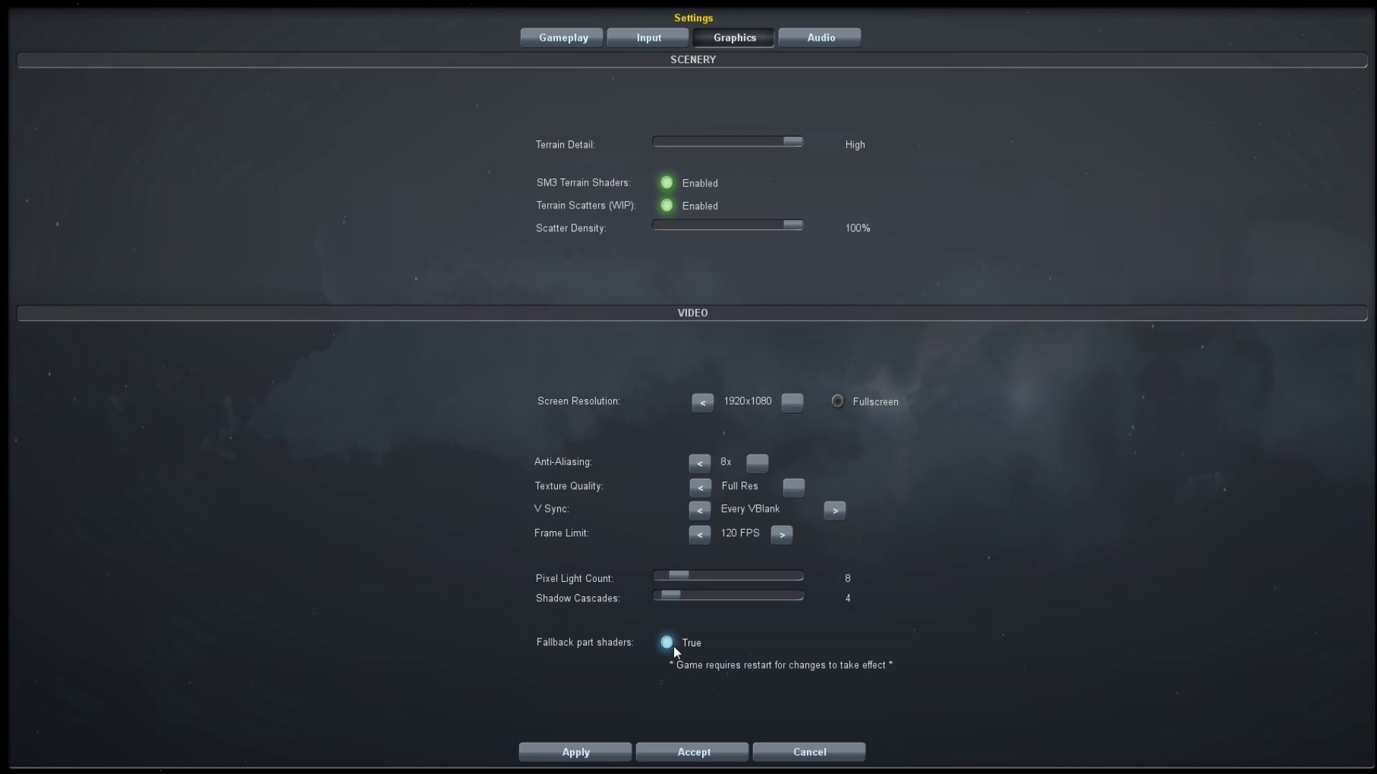
{"action": "left_click", "coordinate": [671, 646]}
In Audio settings, set Spacecraft volume to 84%, then to about 27%
{"action": "left_click", "coordinate": [824, 752]}
{"action": "left_click", "coordinate": [832, 32]}
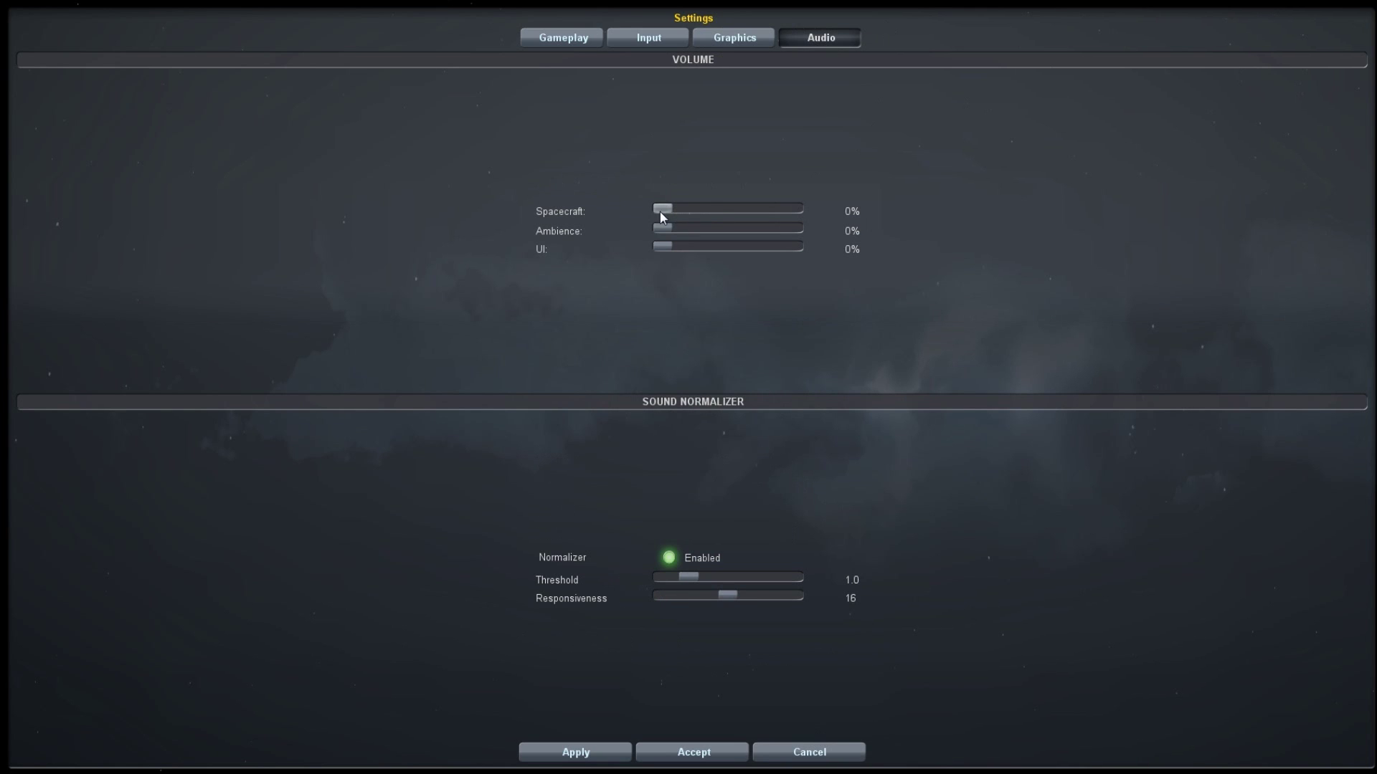
{"action": "left_click_drag", "start_coordinate": [660, 215], "coordinate": [500, 206]}
{"action": "left_click_drag", "start_coordinate": [725, 207], "coordinate": [700, 207]}
Mute Spacecraft and Ambience volume, then cancel Settings without saving
{"action": "left_click_drag", "start_coordinate": [686, 209], "coordinate": [674, 251]}
{"action": "left_click_drag", "start_coordinate": [665, 208], "coordinate": [646, 252]}
{"action": "left_click", "coordinate": [809, 754]}
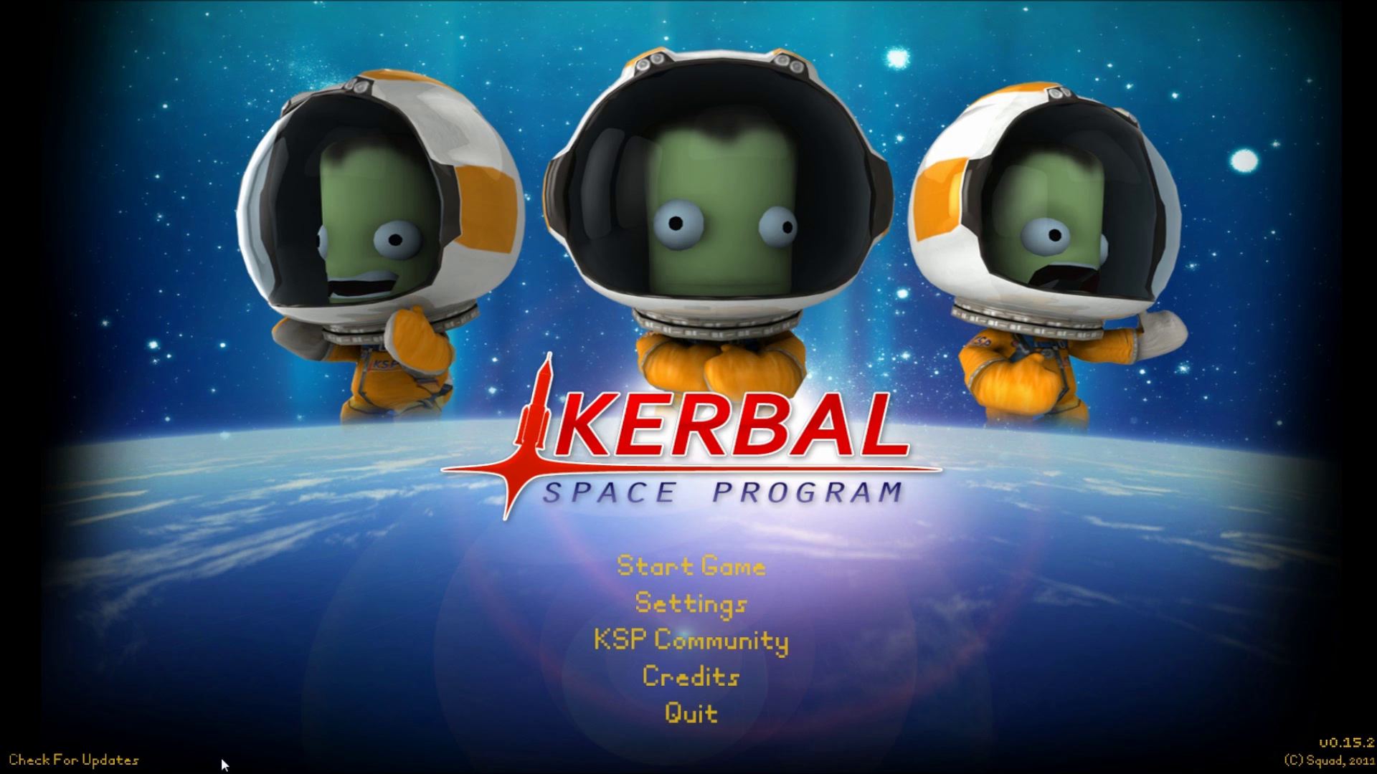
{"action": "left_click", "coordinate": [112, 758]}
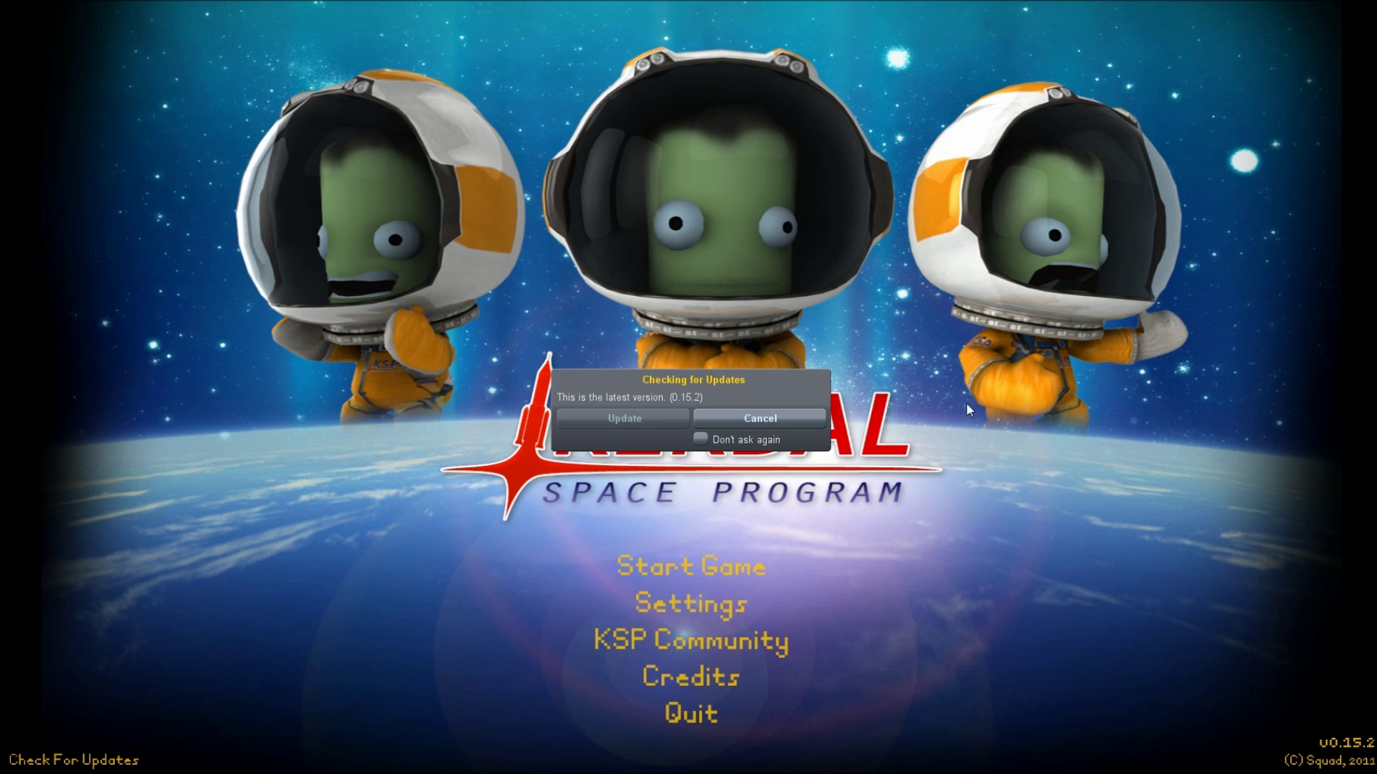
{"action": "left_click", "coordinate": [779, 423]}
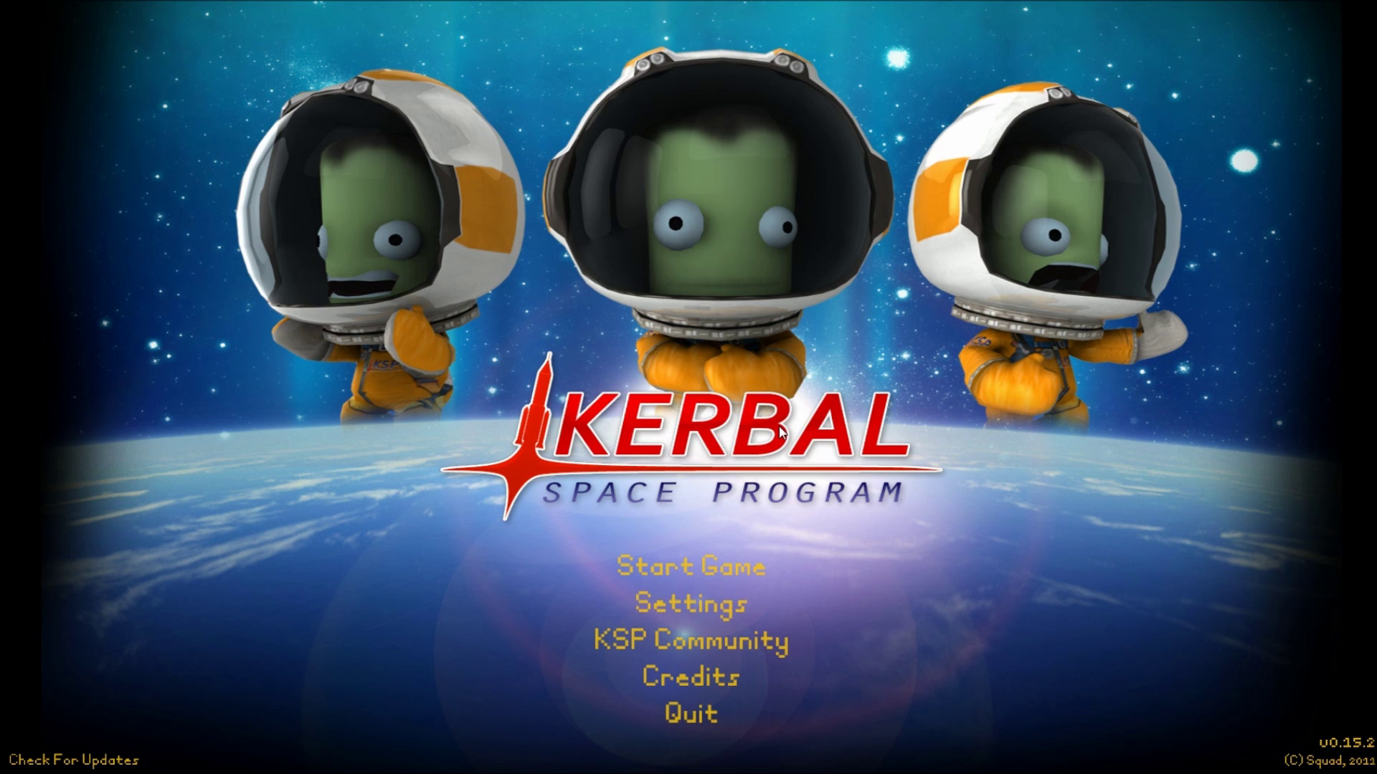